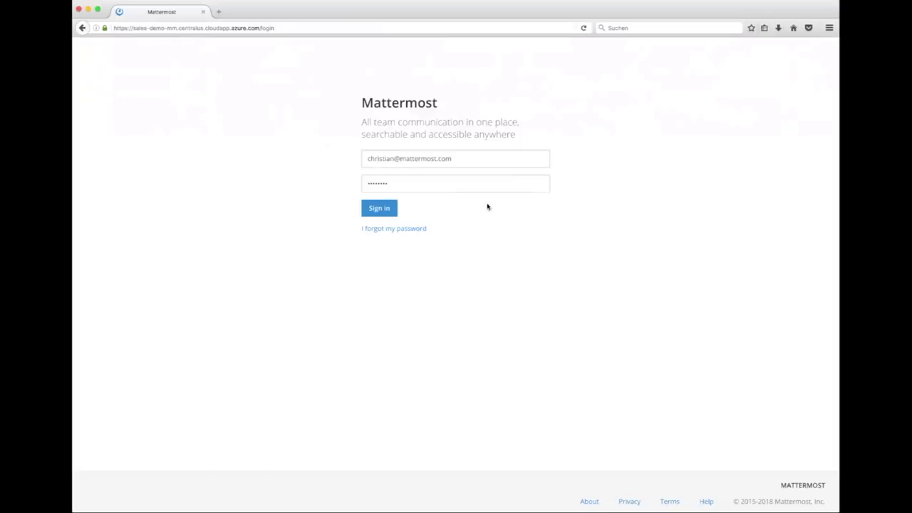
- Sign in to the team server with the filled-in account credentials
left_click(487, 183)
left_click(393, 212)
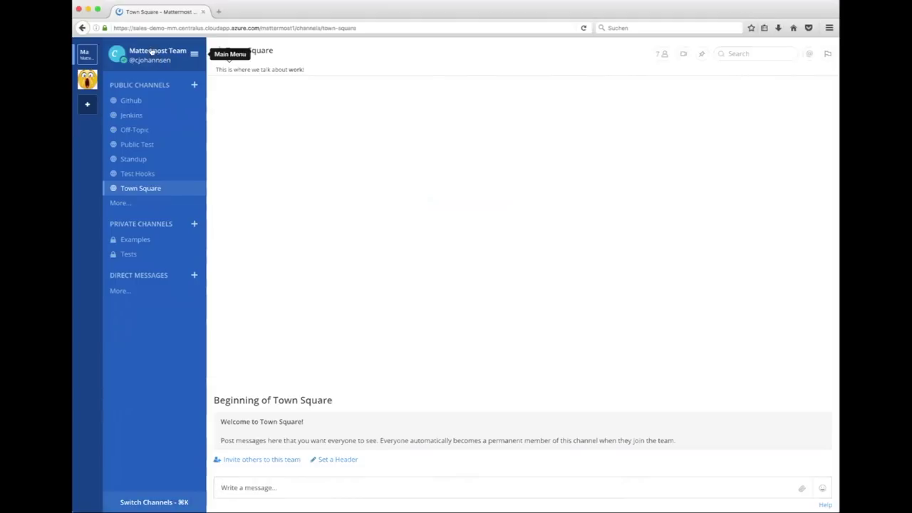
- View the messages in the Public Test channel and in the private Examples channel
left_click(145, 146)
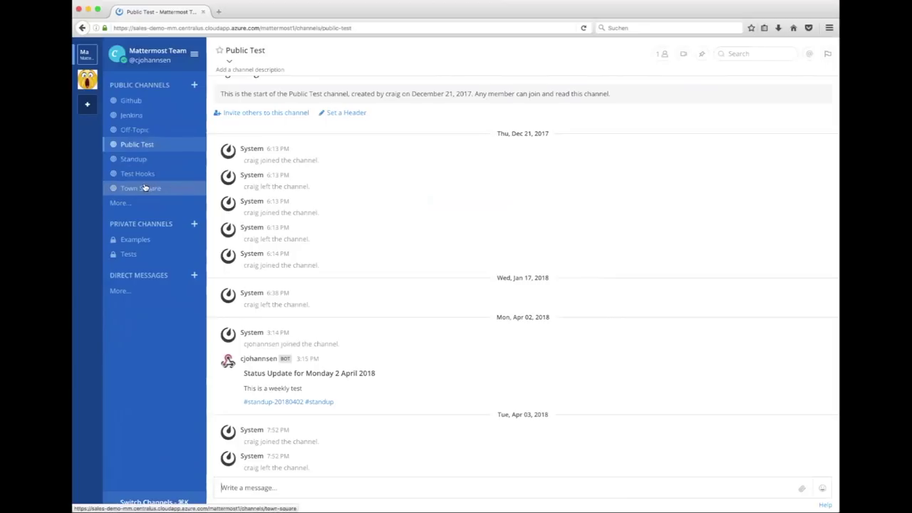
left_click(145, 242)
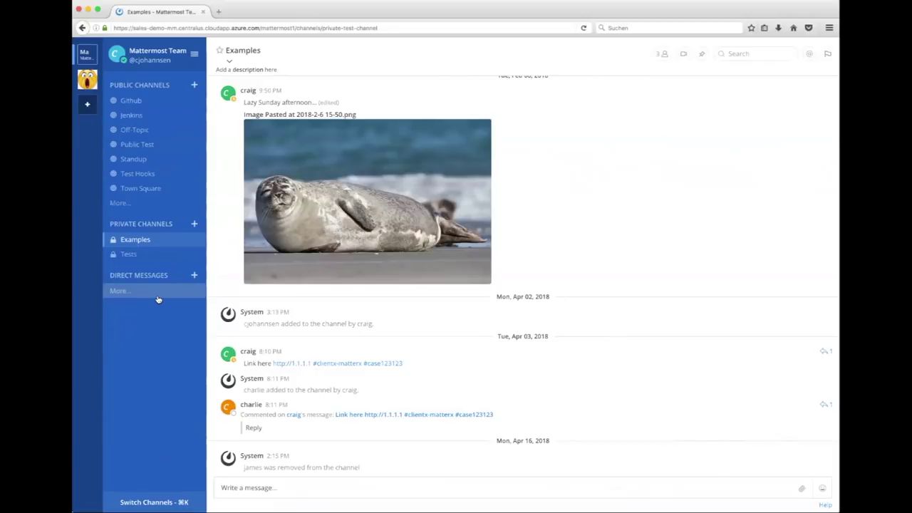
- Start a direct message conversation with the fourth user in the member list
left_click(195, 276)
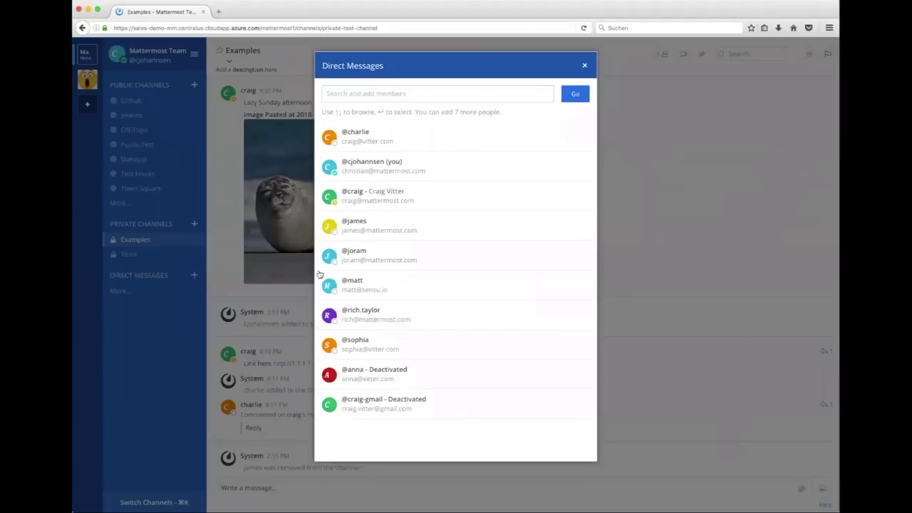
left_click(443, 238)
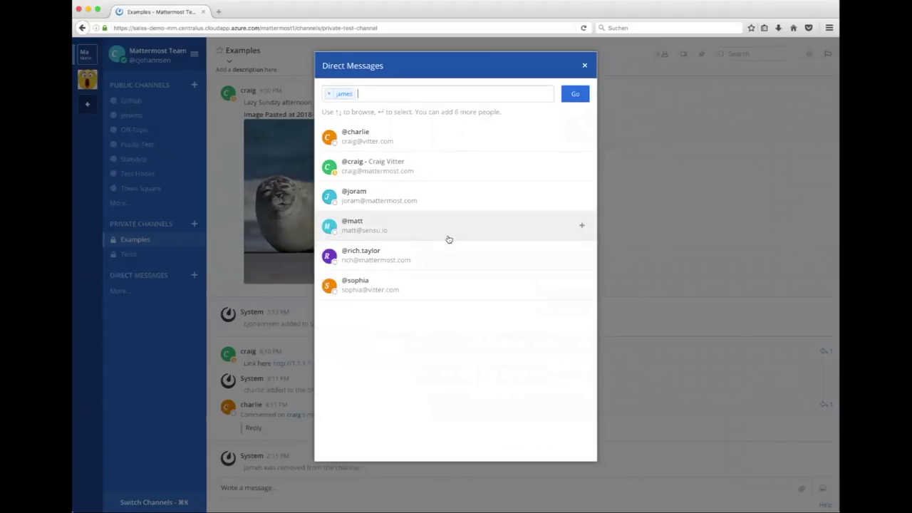
left_click(570, 98)
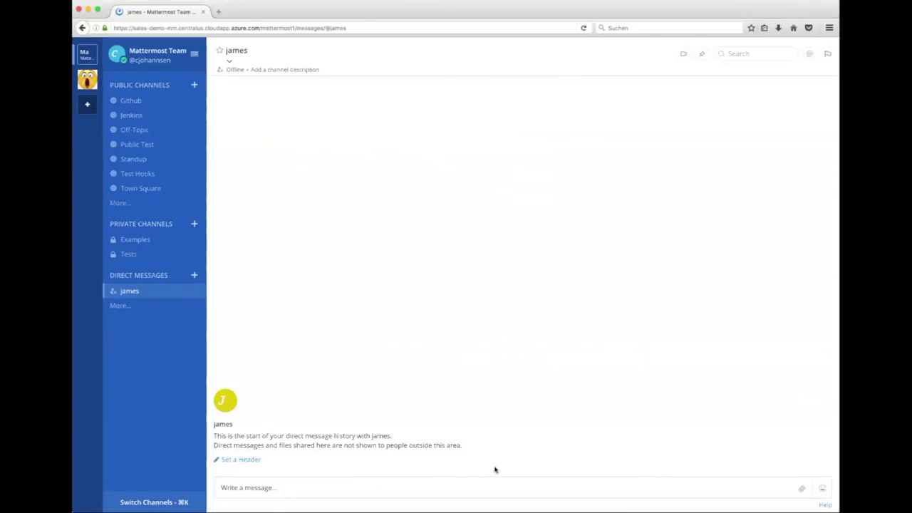
- Send the direct message "This is a normal test message."
type("This")
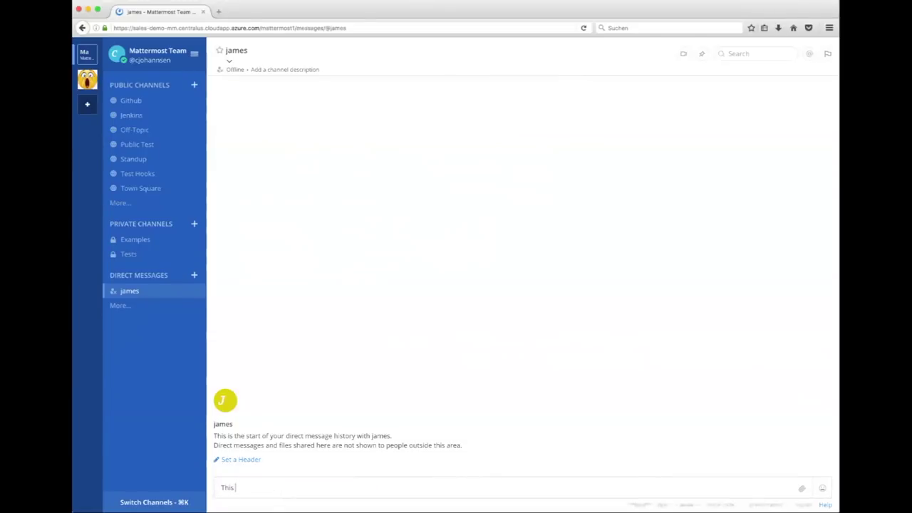
type(" ais a normal test message.")
key("Return")
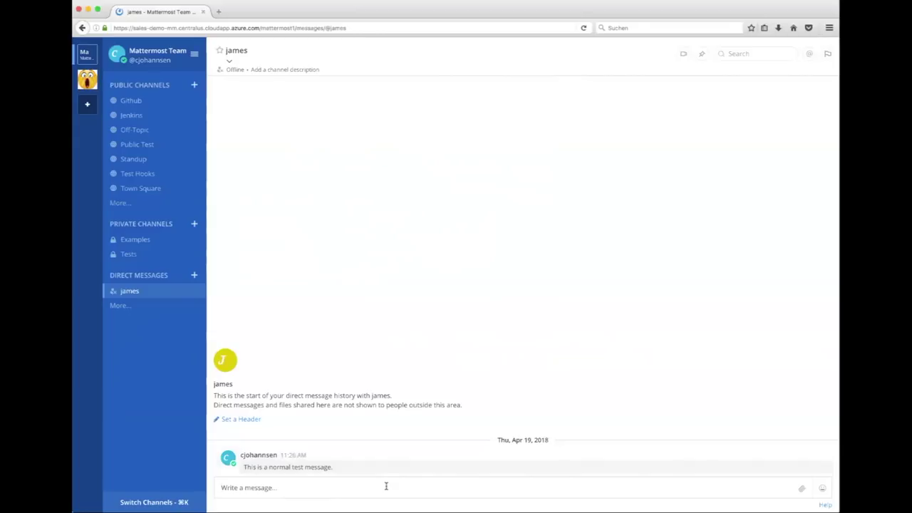
- Send a level-three Markdown heading reading "### This is a pre-formatted headline."
type("###")
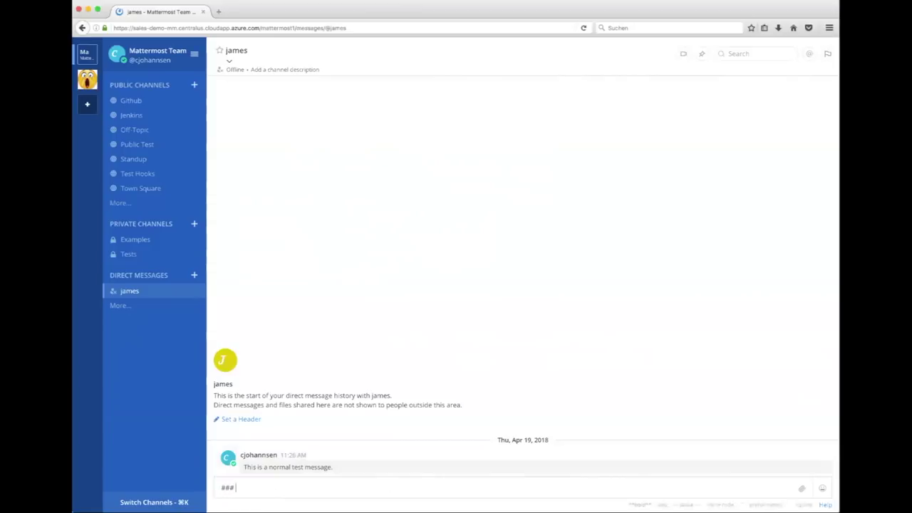
type(" This is a pre-formatted headline.")
key("Return")
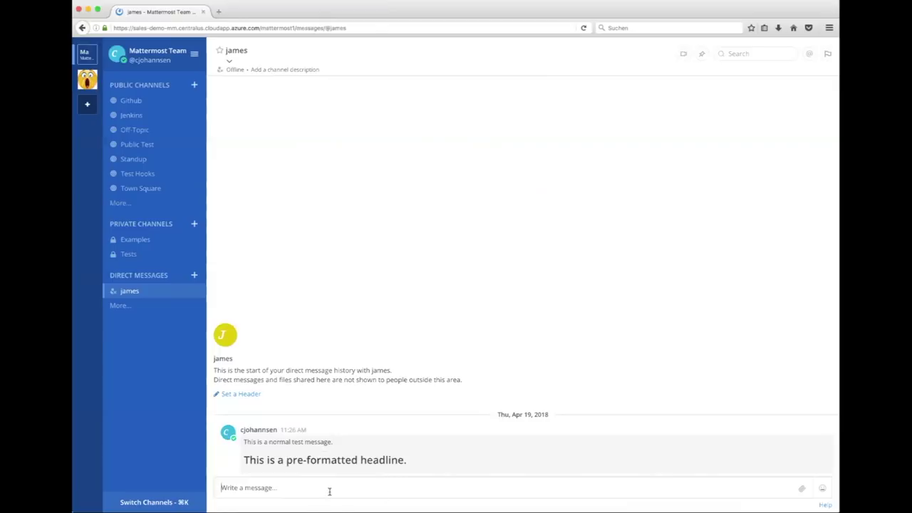
type("dsfsdf")
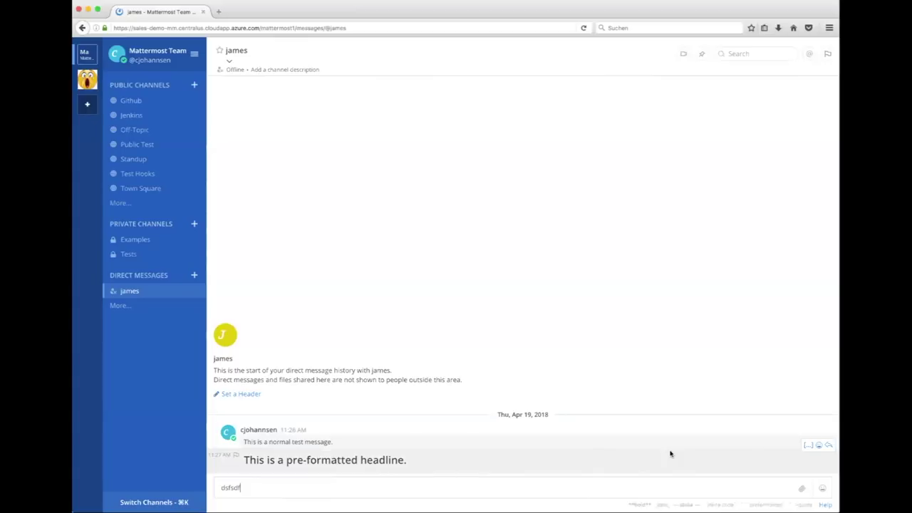
key("BackSpace")
key("BackSpace")
key("BackSpace")
key("BackSpace")
key("BackSpace")
key("BackSpace")
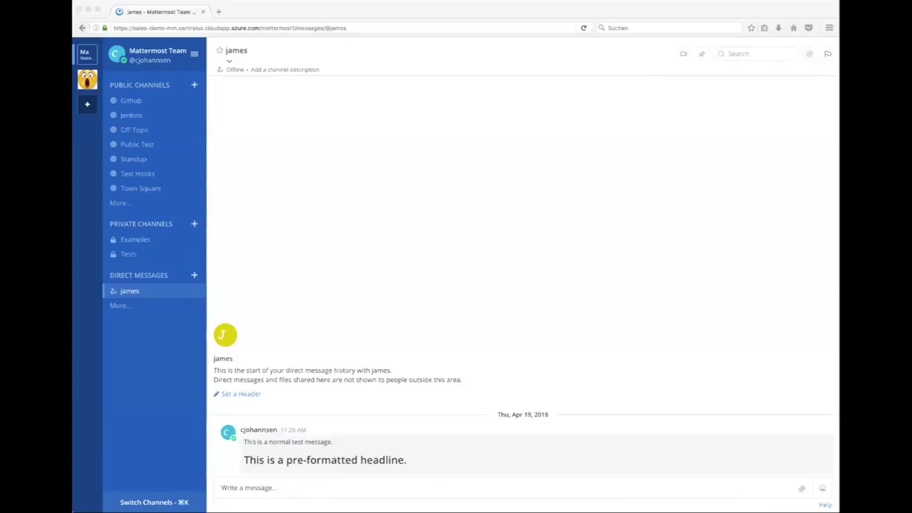
- Send the Markdown-formatted message "*This** _is_ ~~a small~~ `code` >text" in the direct conversation
left_click(372, 488)
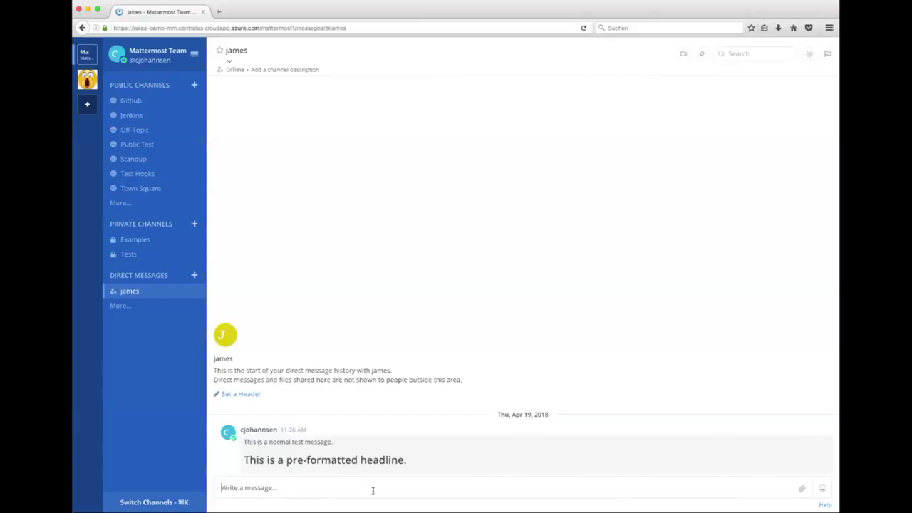
type("This* is a small `code` >text")
key("Return")
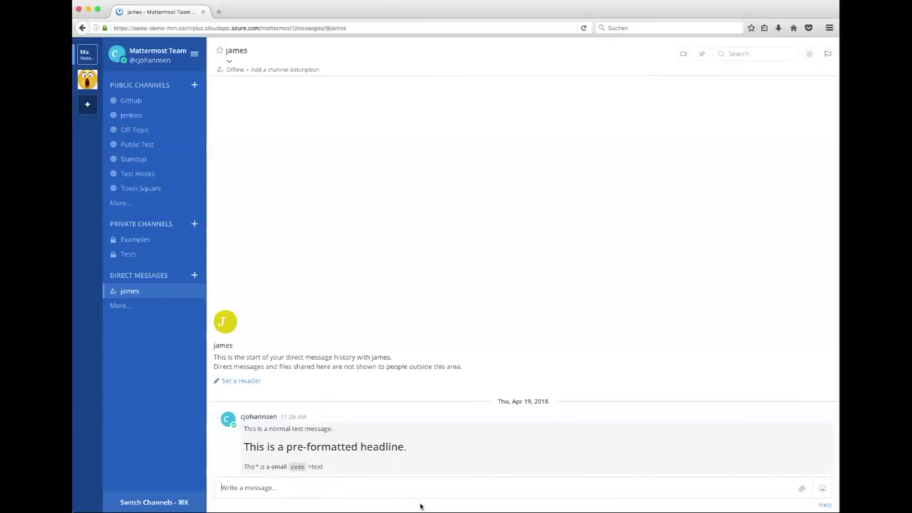
- Edit the last sent message by adding the missing leading asterisk so that it starts with "**This**"
key("Up")
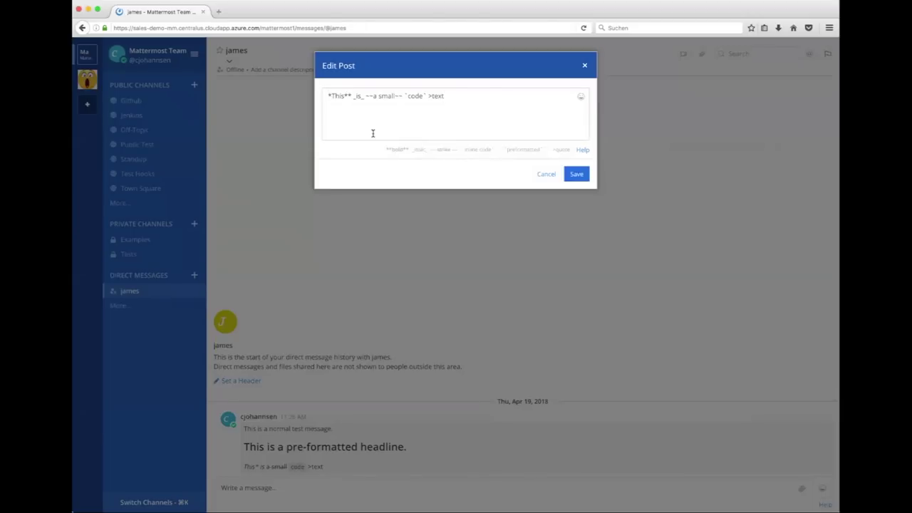
type("*")
key("Return")
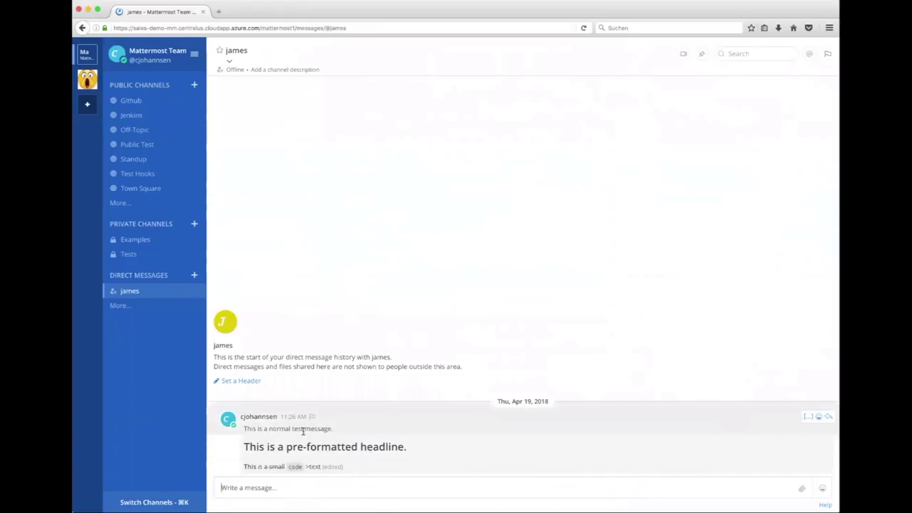
- Reply to the message "This is a normal test message." with the comment "This is a direct reply."
left_click(808, 417)
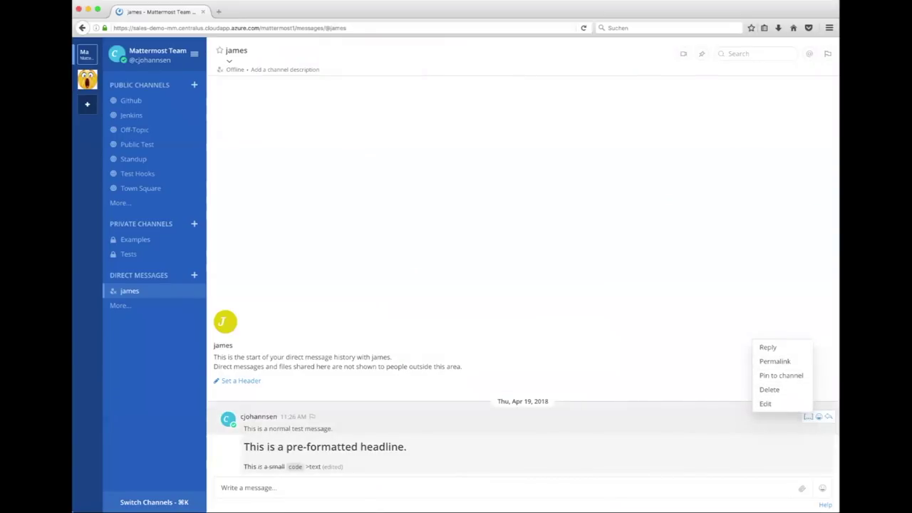
left_click(768, 347)
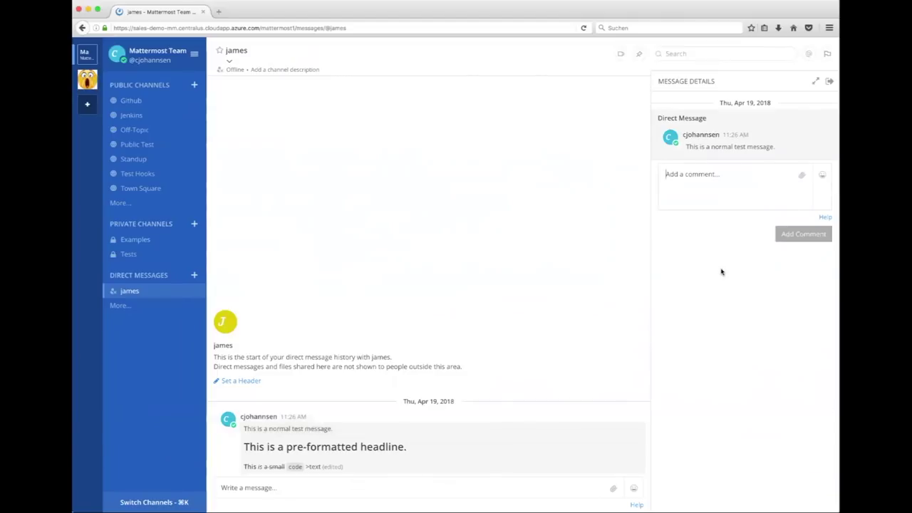
type("This ")
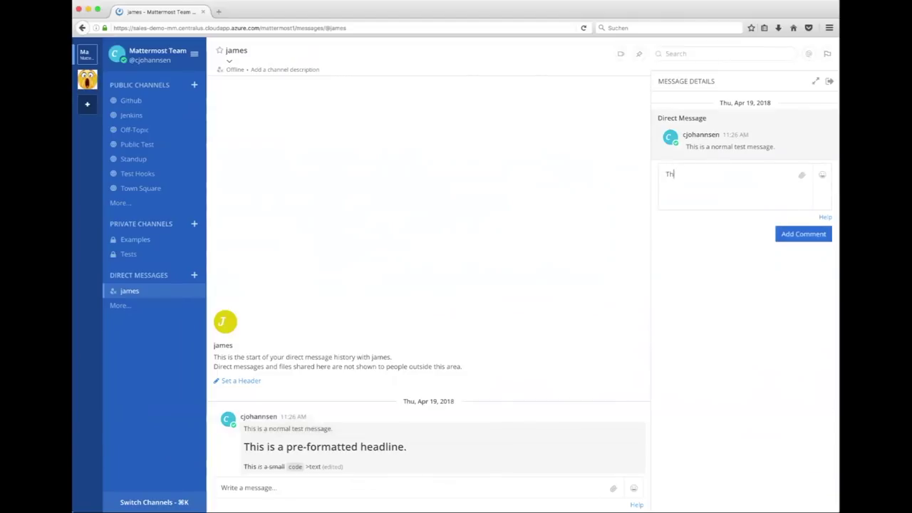
type("is a direct reply.")
key("Return")
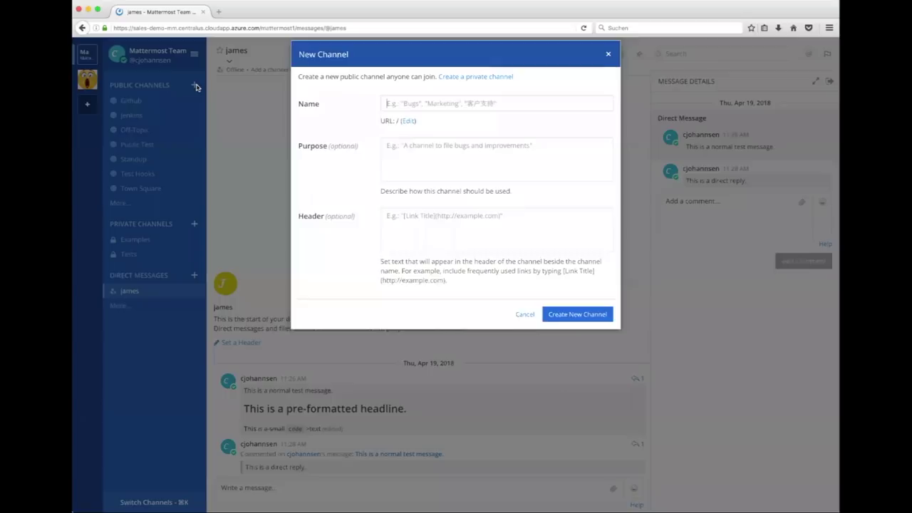
left_click(195, 85)
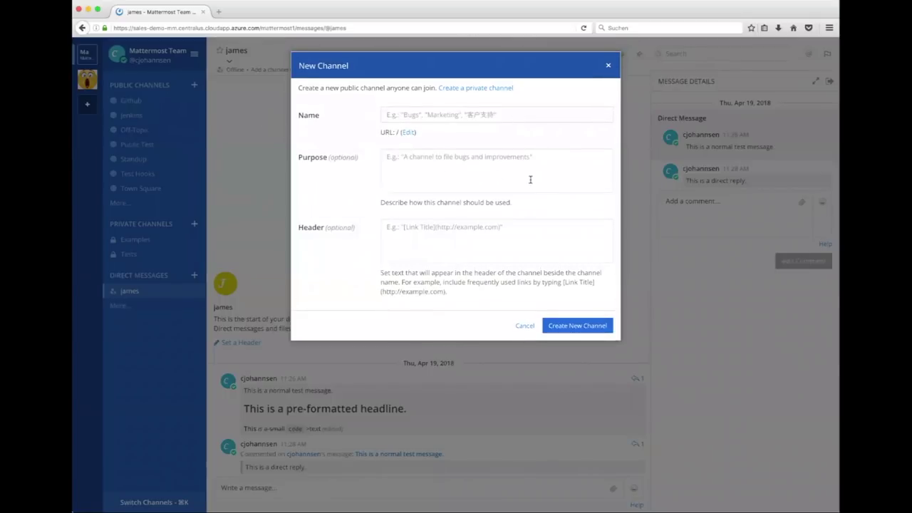
type("Customer")
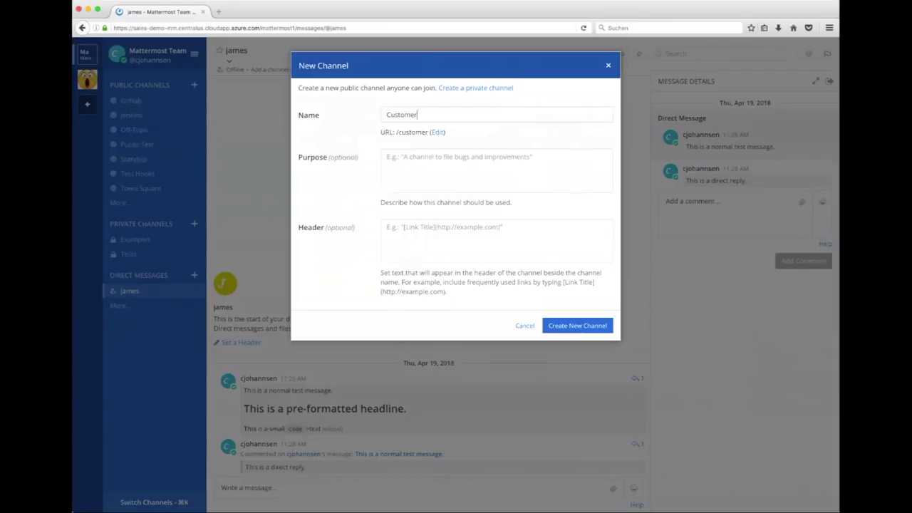
left_click(583, 150)
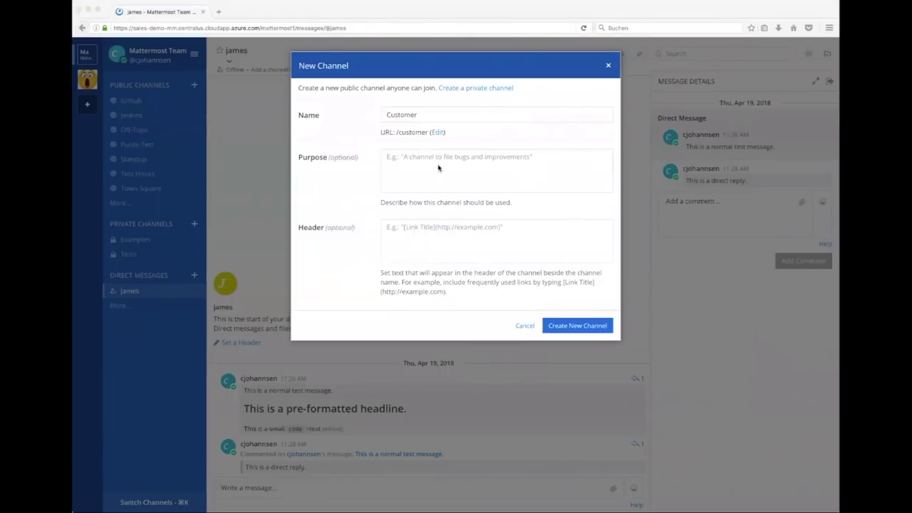
left_click(518, 254)
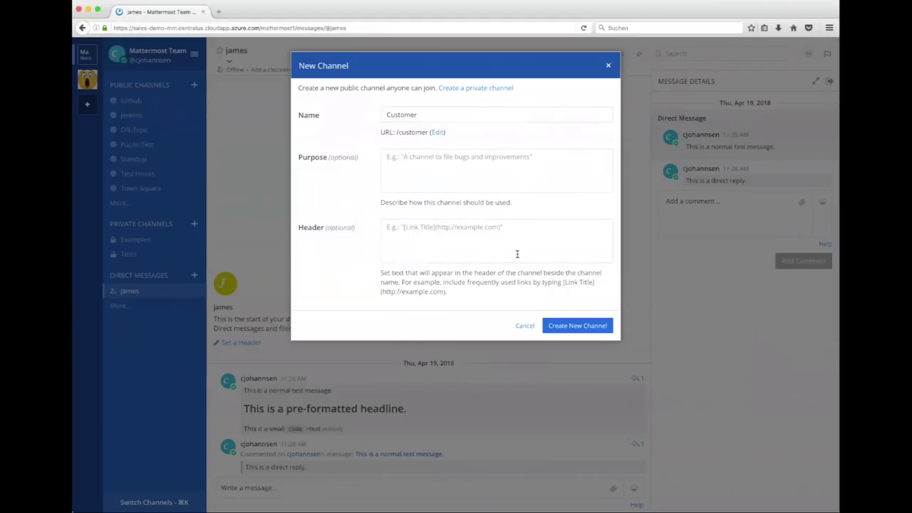
type("[Customer Homepage](http://mattermost.com)")
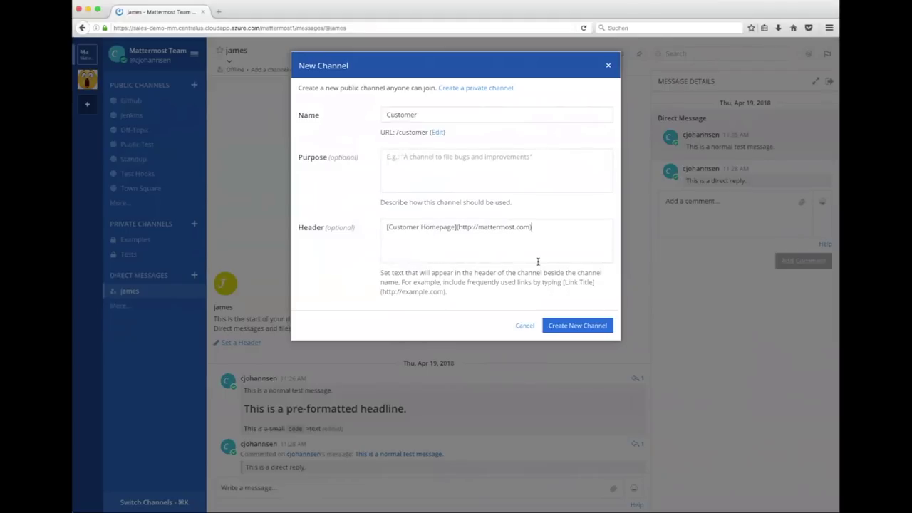
left_click(568, 331)
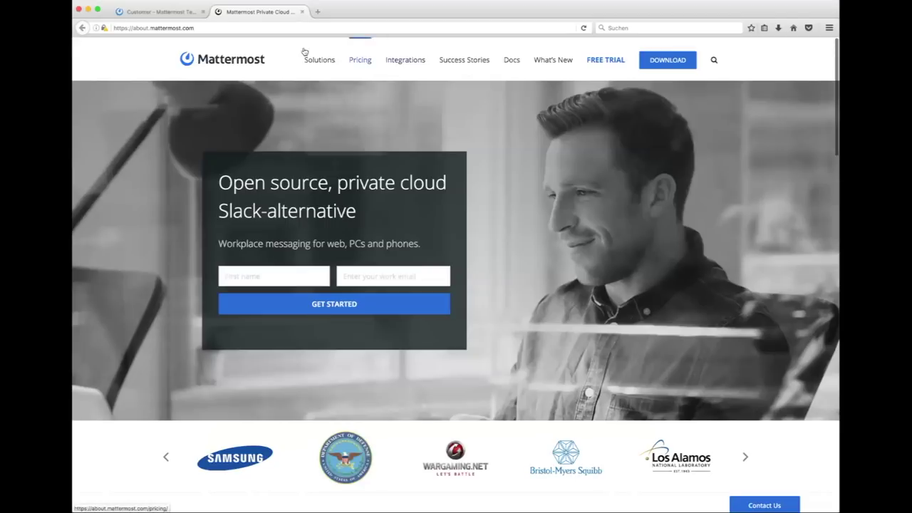
- Close the Mattermost website tab and review the Customer channel's header text in its editor, saving it as is
left_click(302, 11)
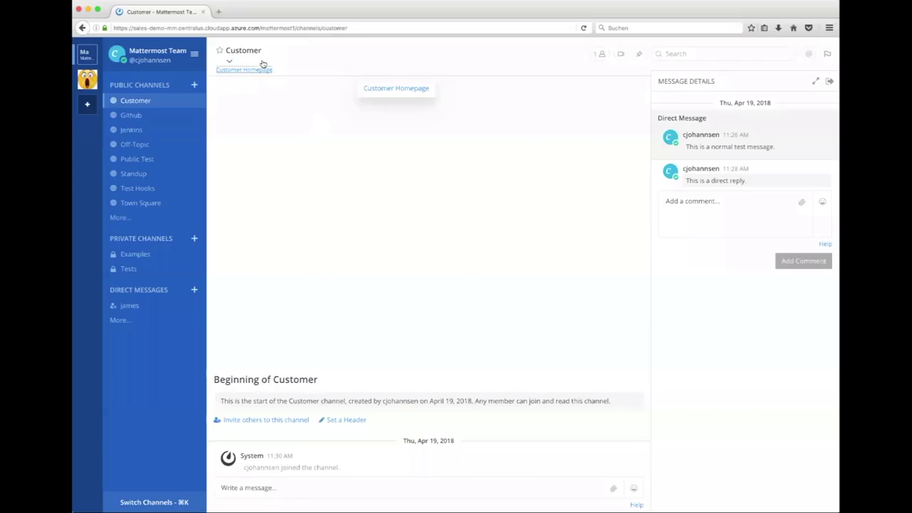
left_click(244, 57)
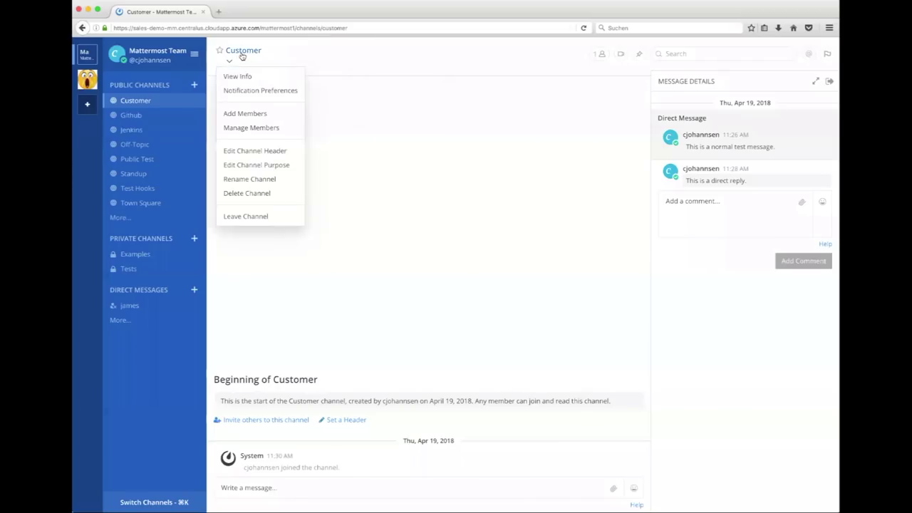
left_click(280, 157)
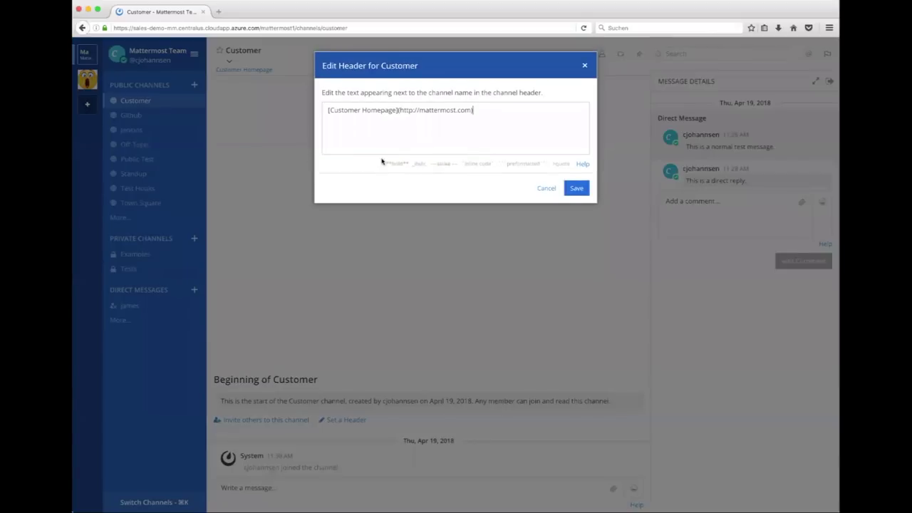
left_click(577, 190)
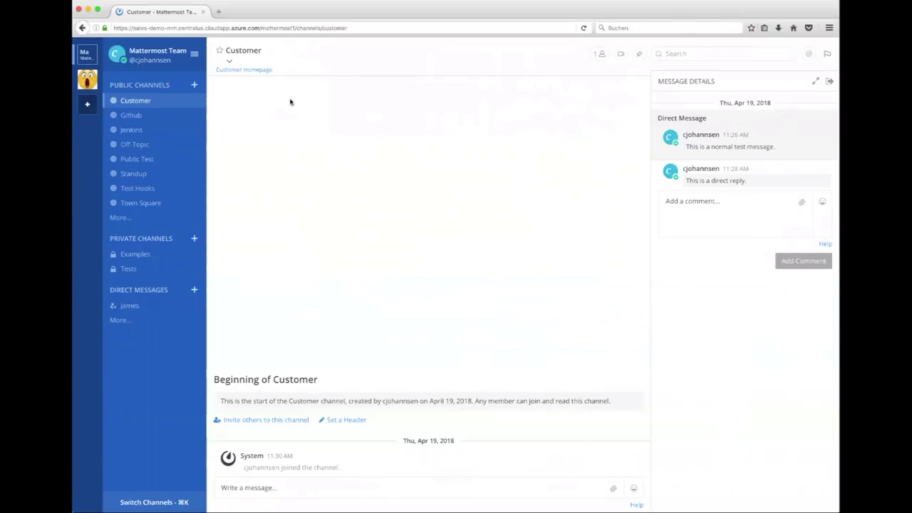
- Review the notification preferences of the Customer channel and close them
left_click(232, 57)
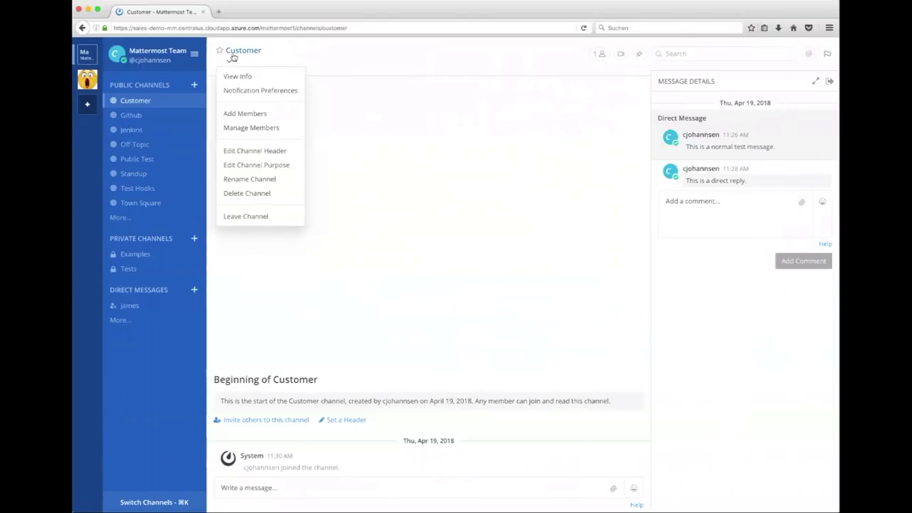
left_click(278, 91)
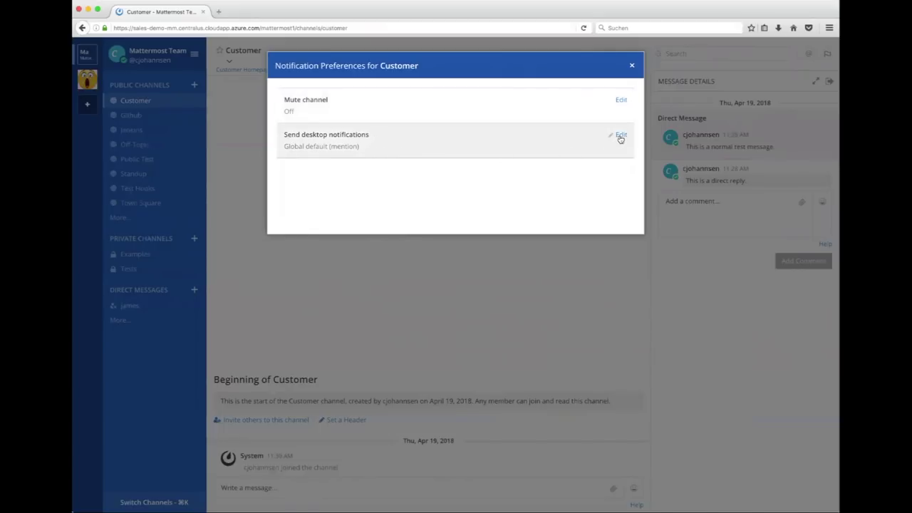
left_click(631, 66)
- Look over the Customer channel's management options and display its member list
left_click(229, 60)
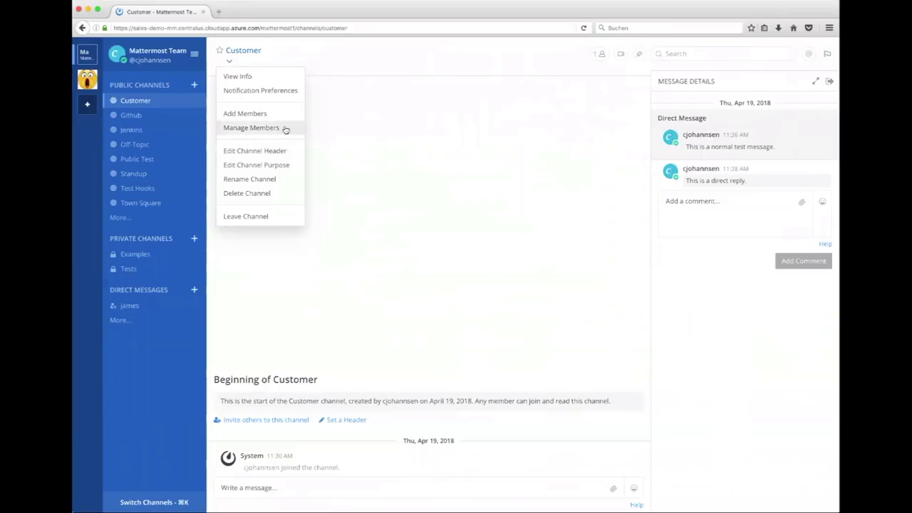
left_click(566, 86)
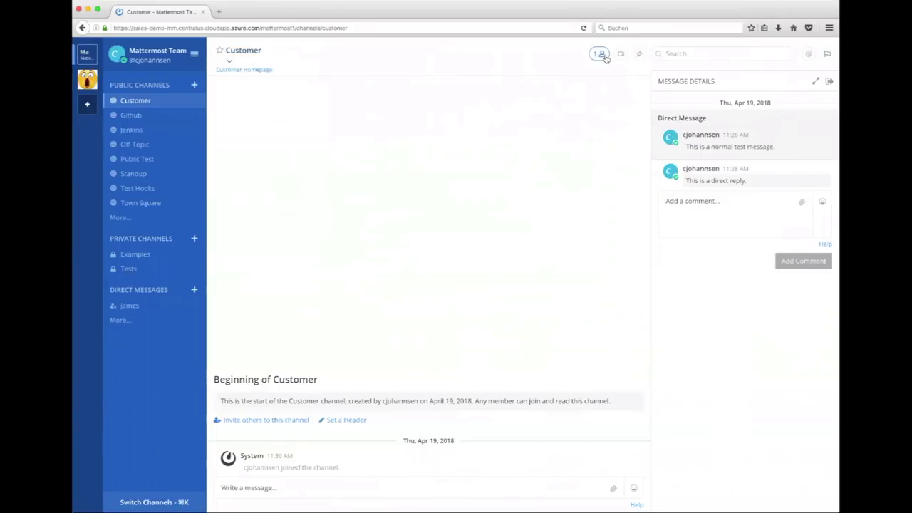
left_click(602, 55)
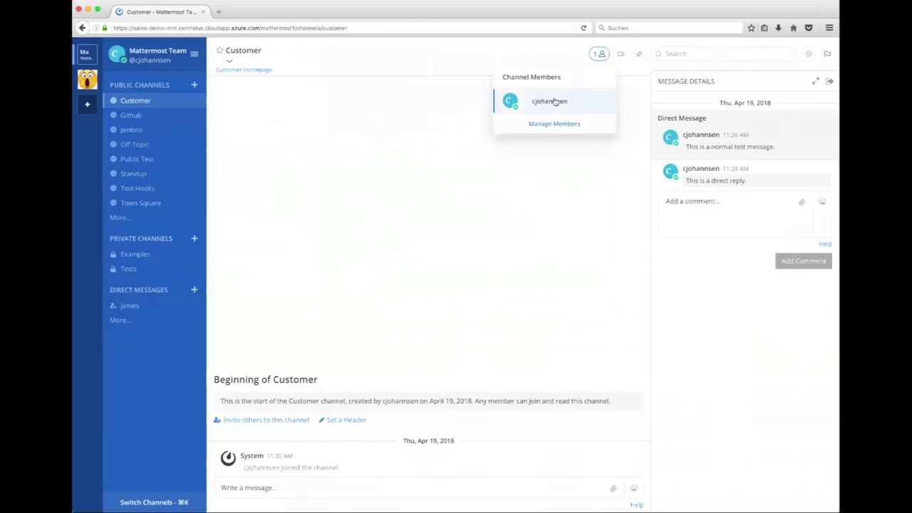
- Add the second, third and fourth listed users to the Customer channel as new members
left_click(555, 125)
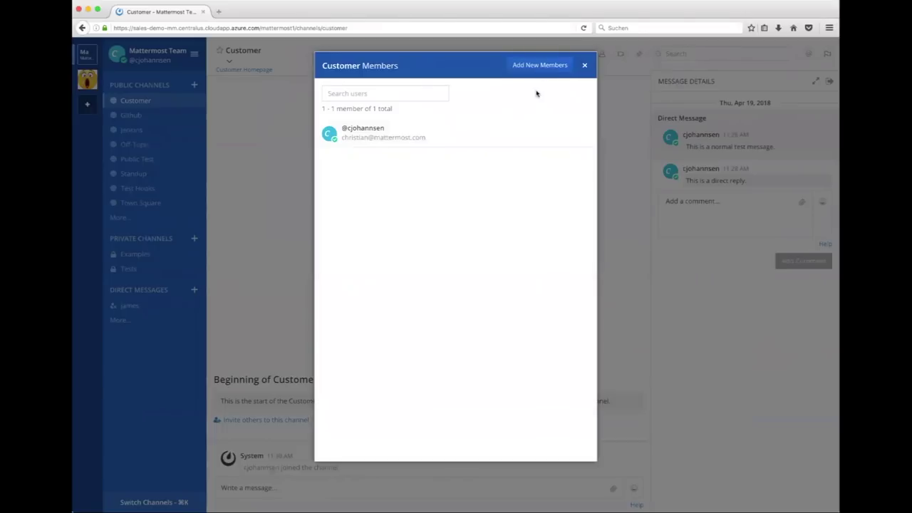
left_click(540, 65)
left_click(428, 171)
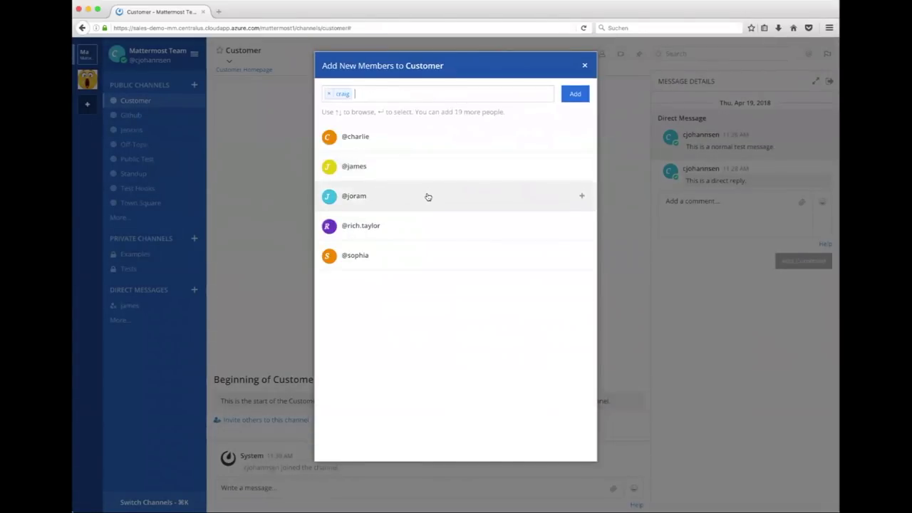
left_click(425, 177)
left_click(427, 174)
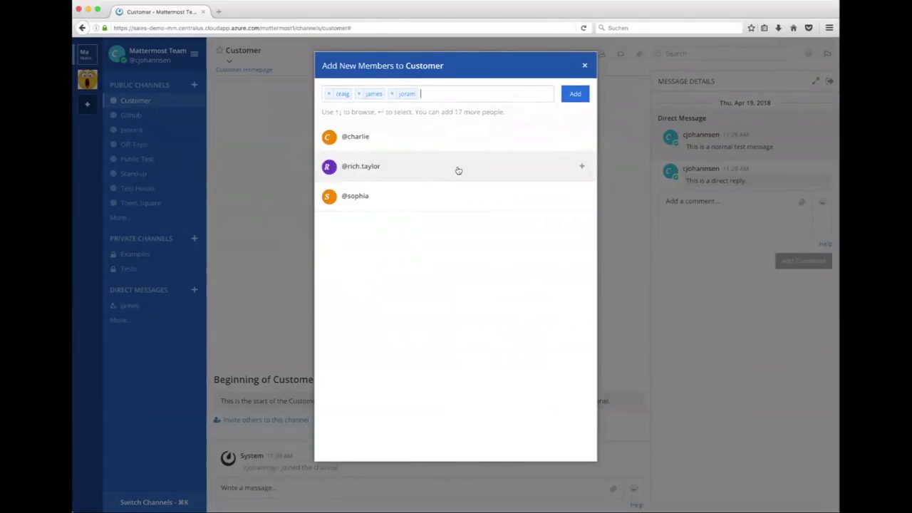
left_click(576, 93)
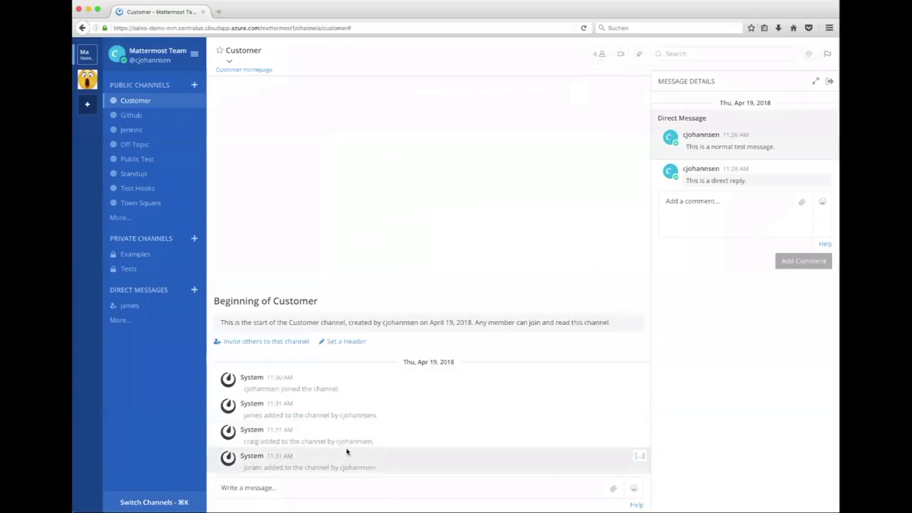
- Review the Customer channel's updated member list and its Zoom meeting options, closing both
left_click(602, 55)
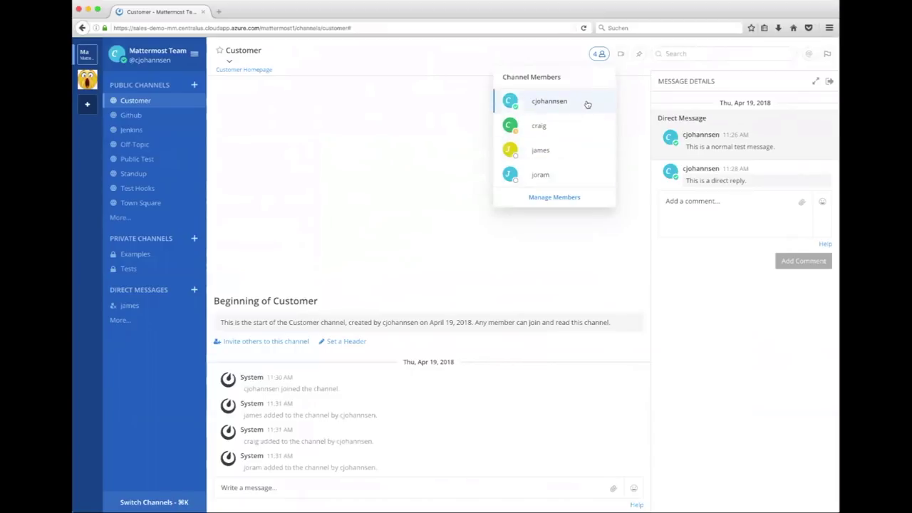
left_click(393, 134)
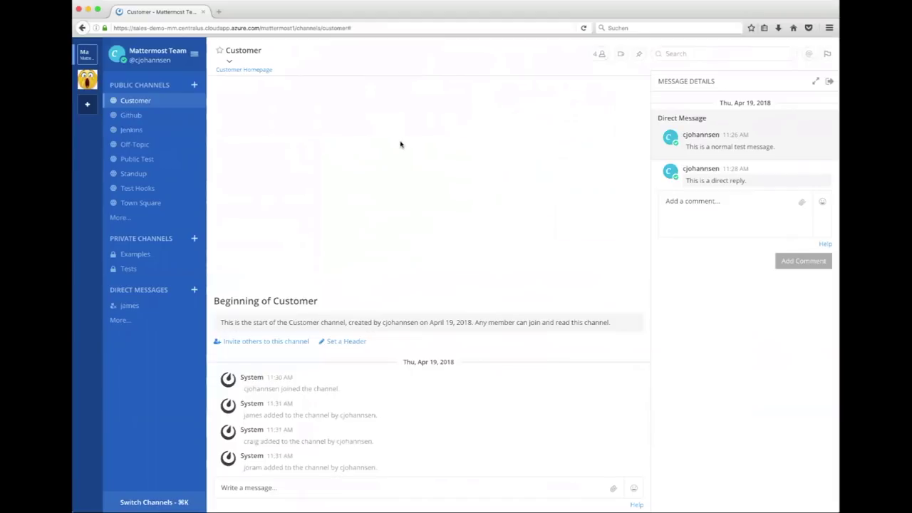
left_click(601, 56)
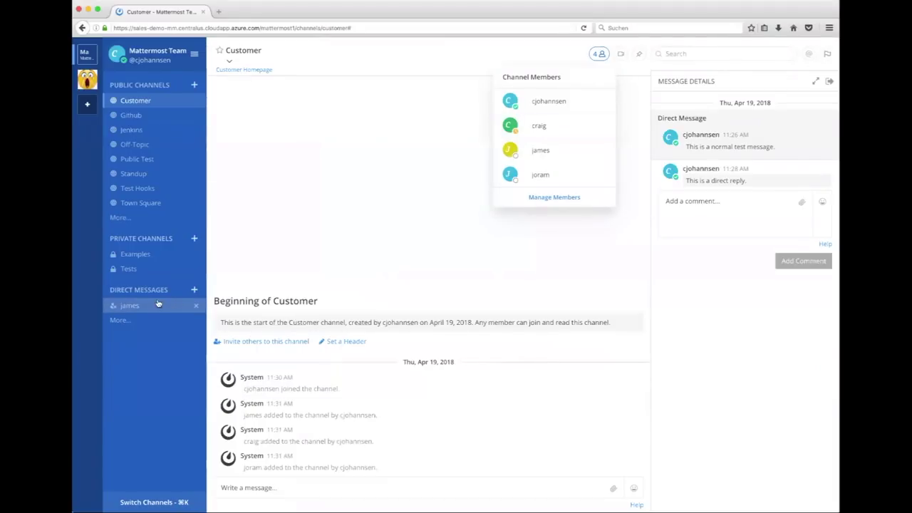
left_click(367, 254)
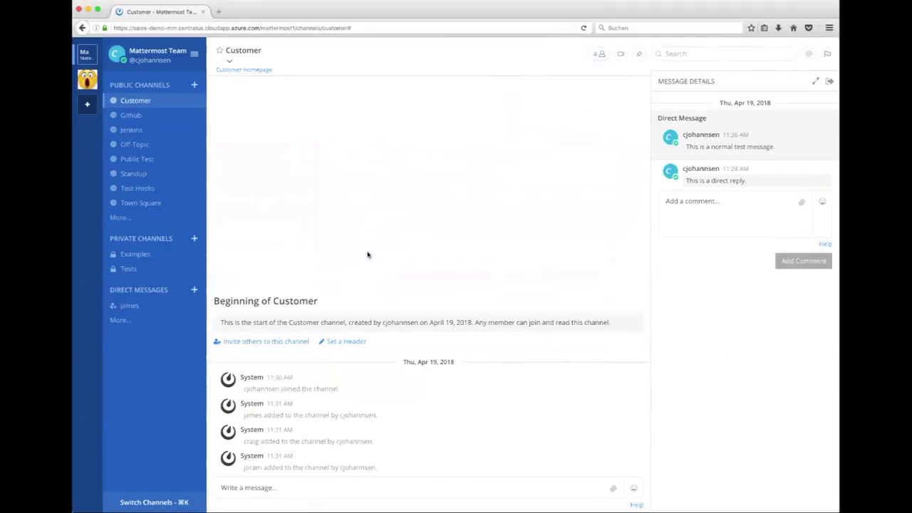
left_click(621, 55)
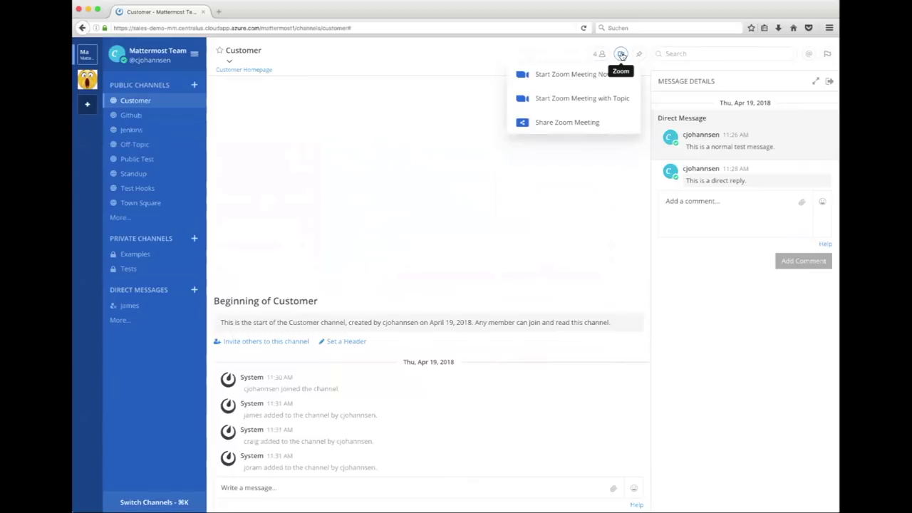
left_click(622, 56)
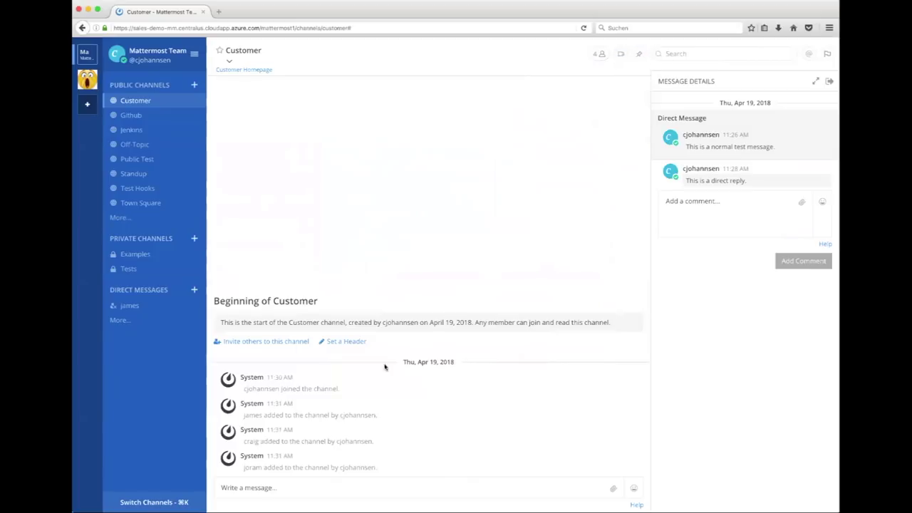
- Post the message "This is another test message." in the Customer channel
left_click(374, 488)
type("This is ")
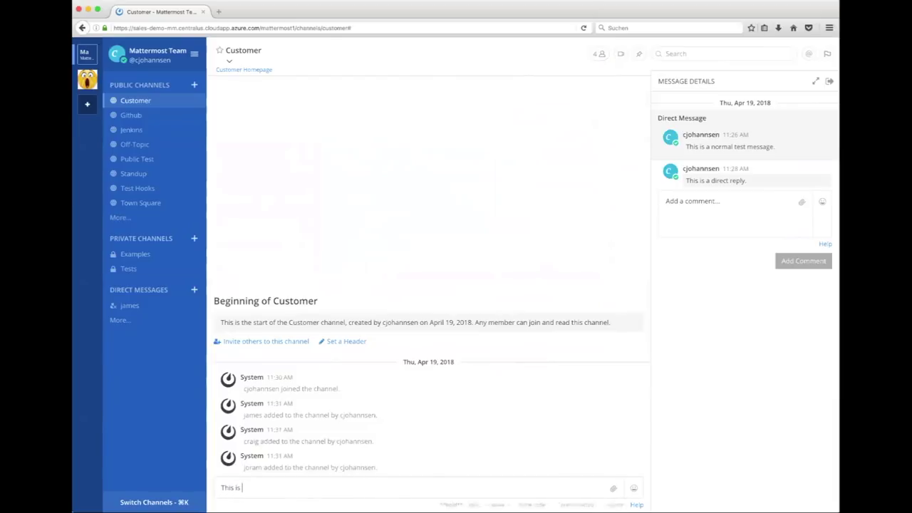
type("another test message.")
key("Return")
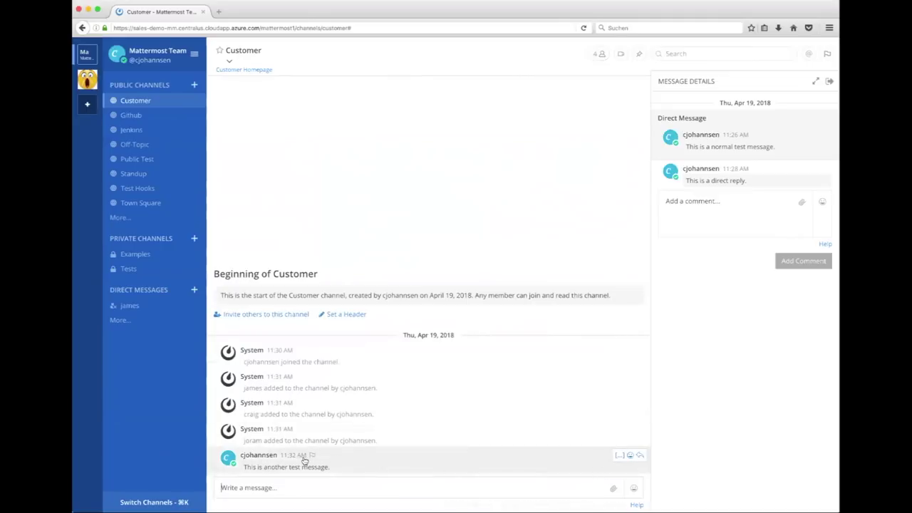
- Pin the new test message to the Customer channel and display the channel's pinned posts
left_click(619, 458)
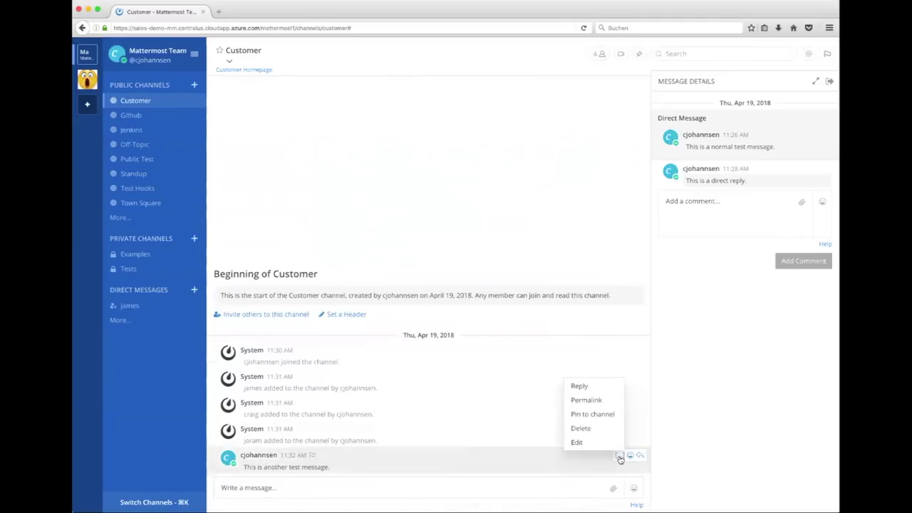
left_click(608, 418)
left_click(829, 80)
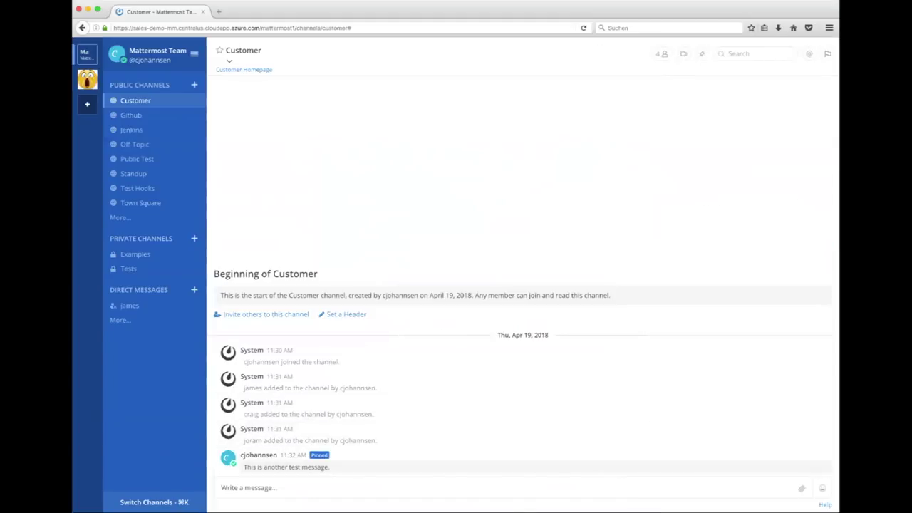
left_click(702, 54)
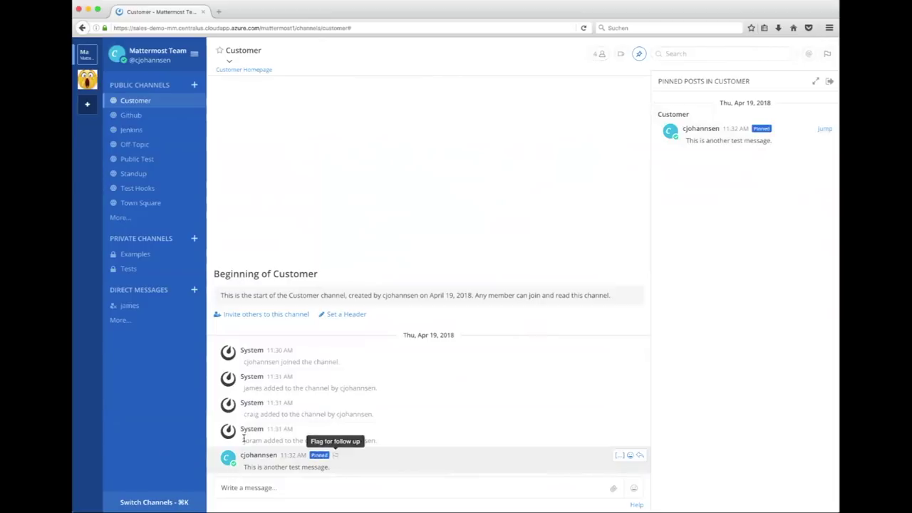
- Flag the pinned test message for follow-up, then view the flagged posts and close them
left_click(335, 456)
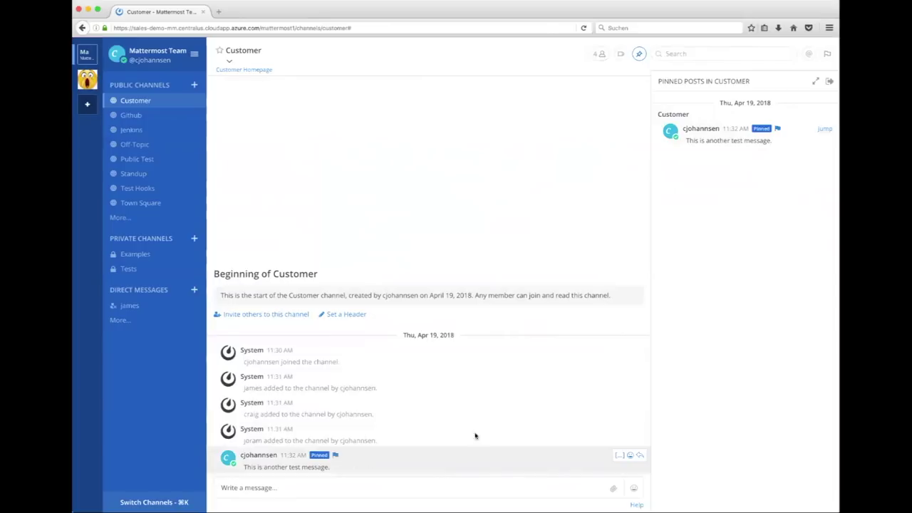
left_click(826, 54)
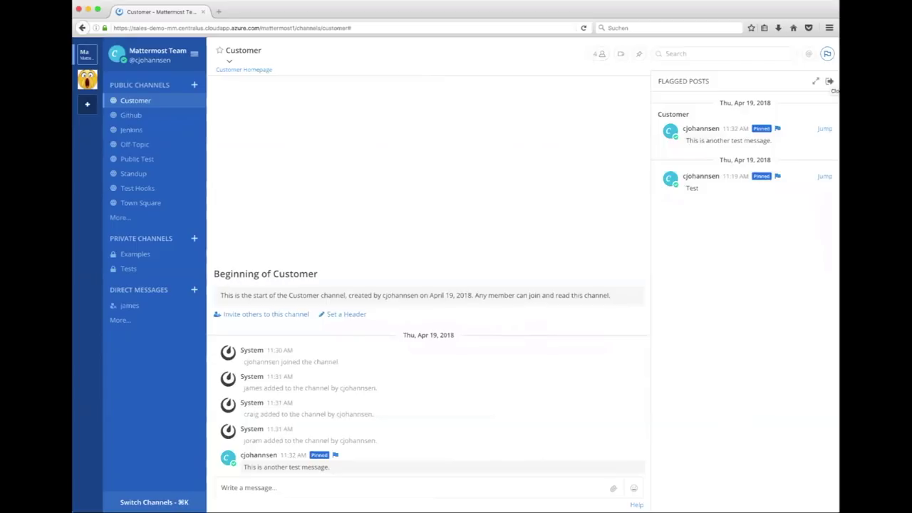
left_click(829, 81)
- Reply to the thread in the existing direct message conversation with "This is my second reply."
left_click(183, 307)
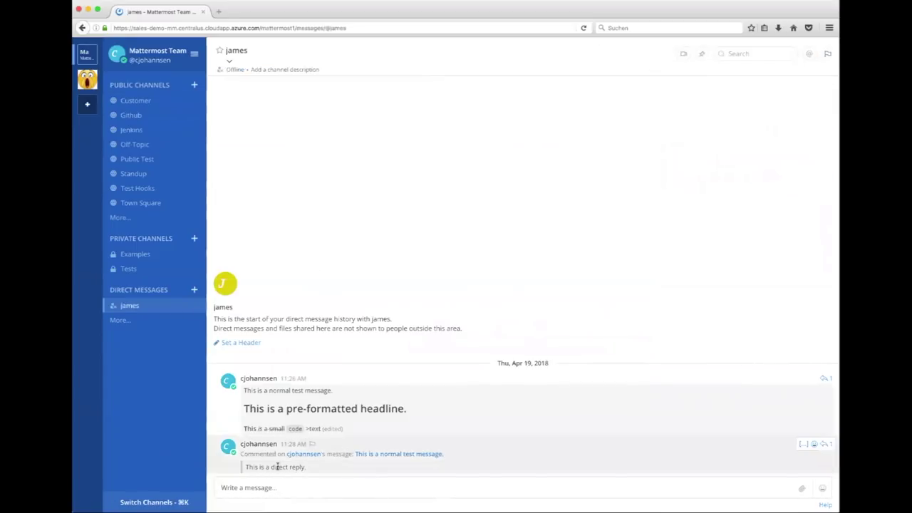
left_click(804, 444)
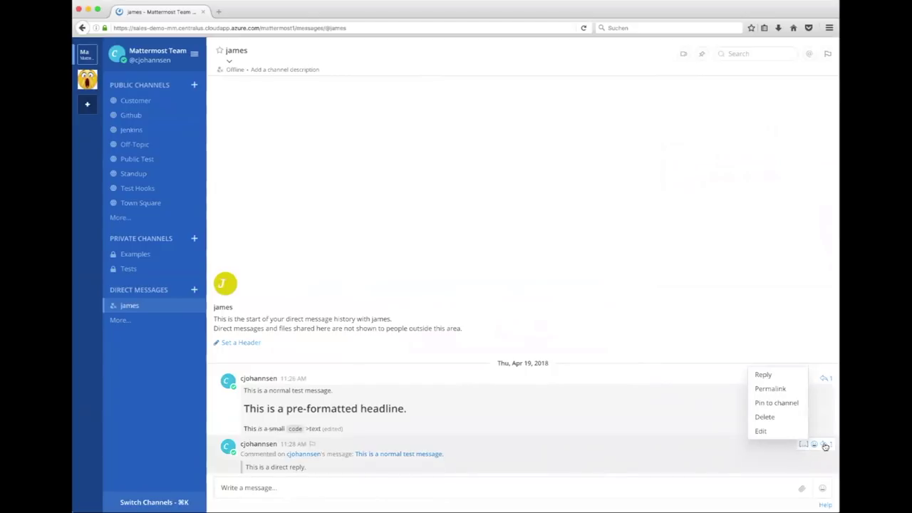
left_click(824, 444)
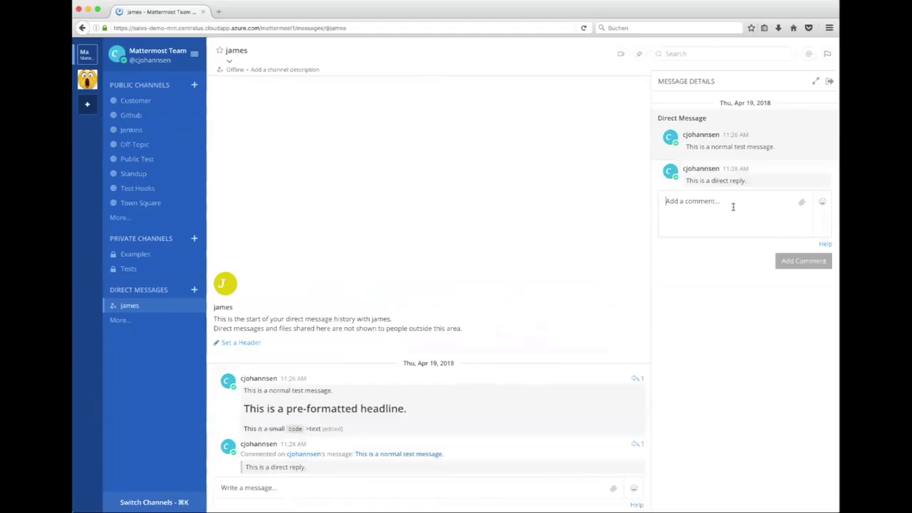
type("Th")
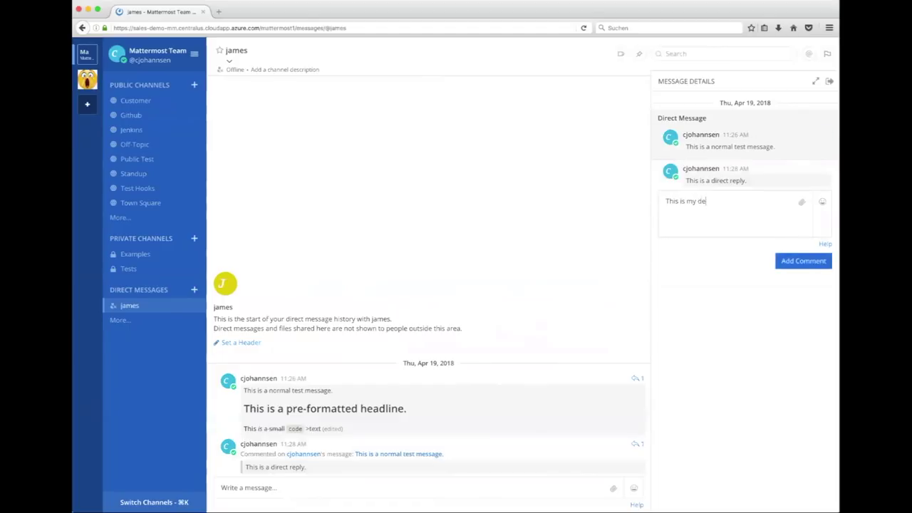
type("is is my second reply.")
key("Return")
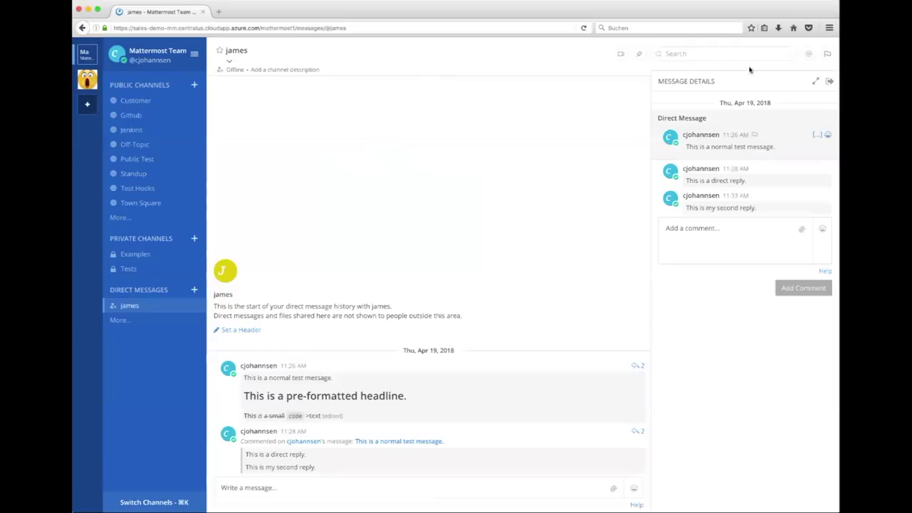
- View the reply thread in expanded size, shrink it back and close the message details
left_click(816, 83)
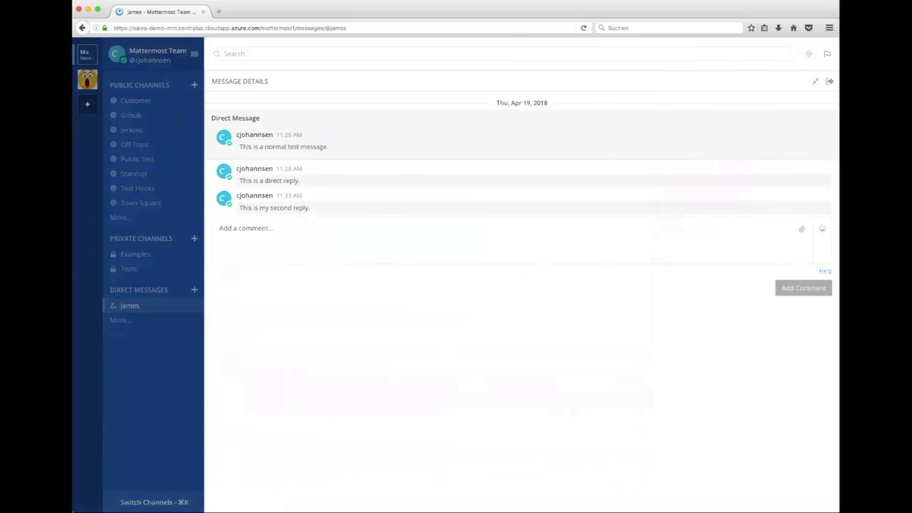
left_click(817, 81)
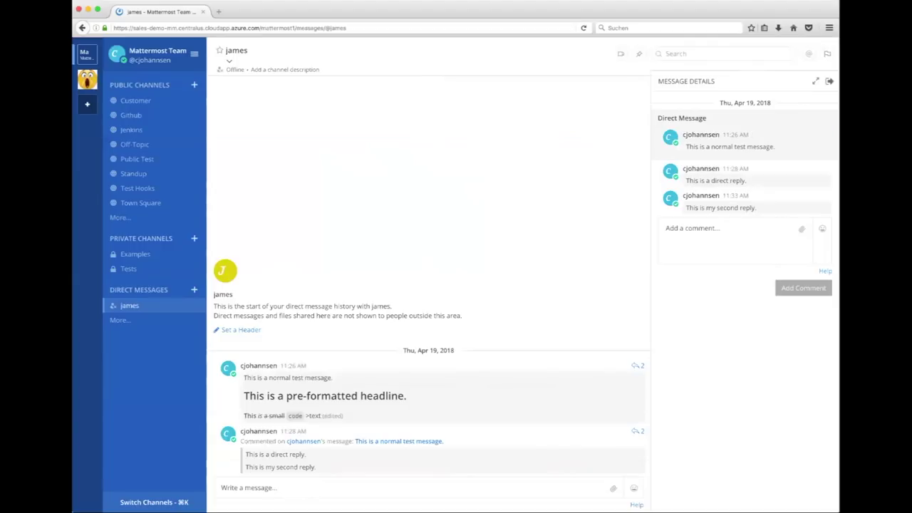
left_click(830, 81)
- Return to the Customer channel, check the recent mentions and close them
left_click(151, 105)
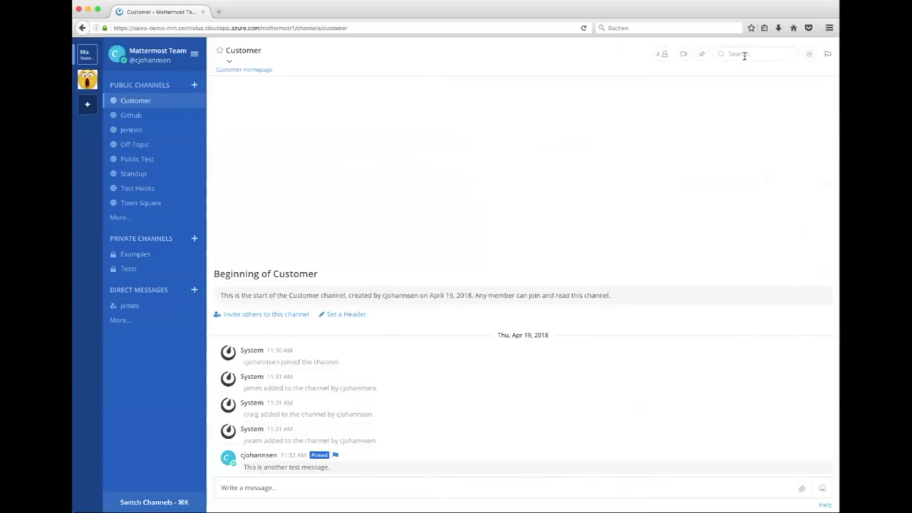
left_click(809, 55)
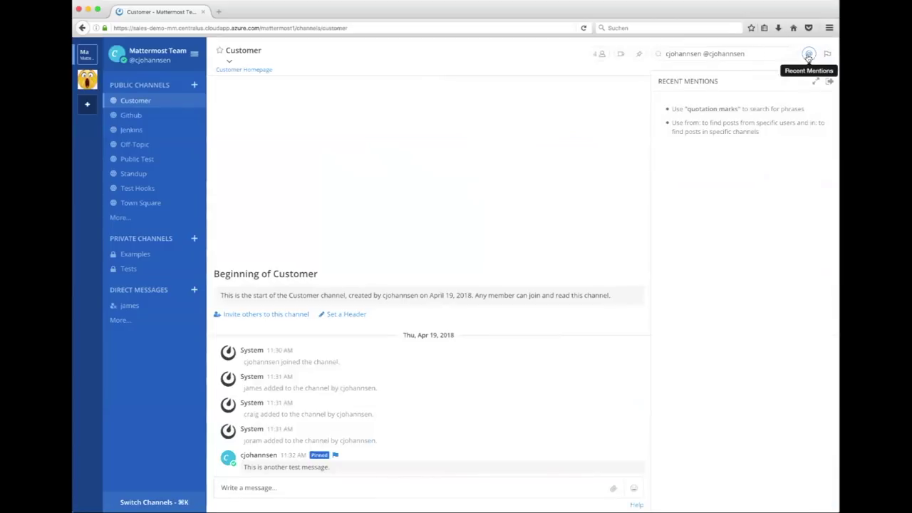
left_click(809, 55)
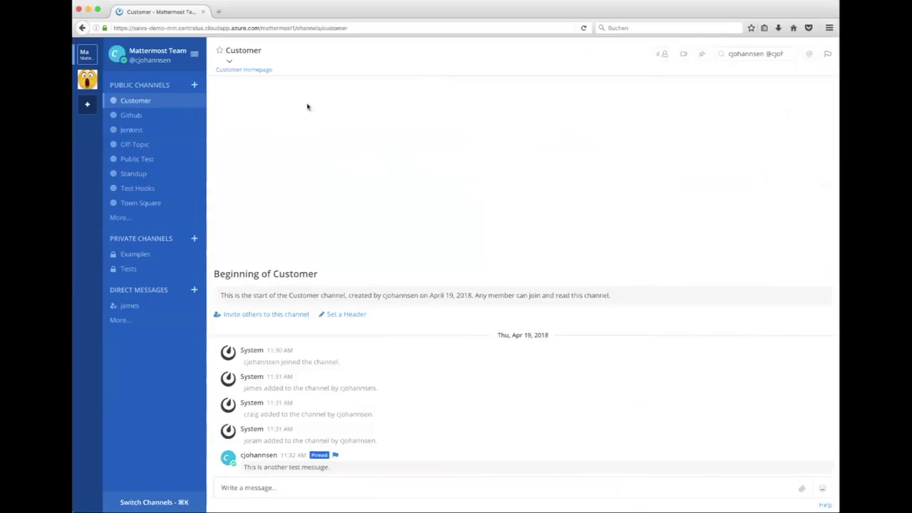
- Look over the team's management options and the Team Icon upload setting, closing Team Settings without changes
left_click(194, 55)
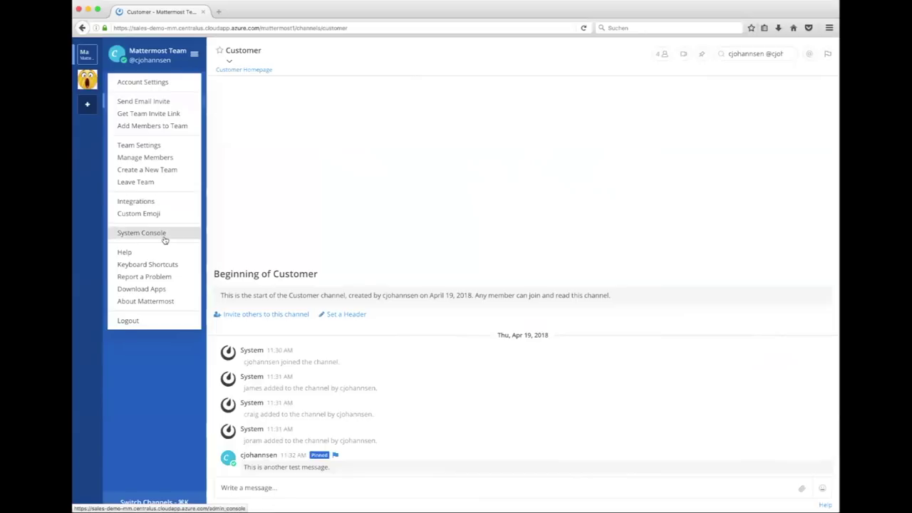
left_click(288, 205)
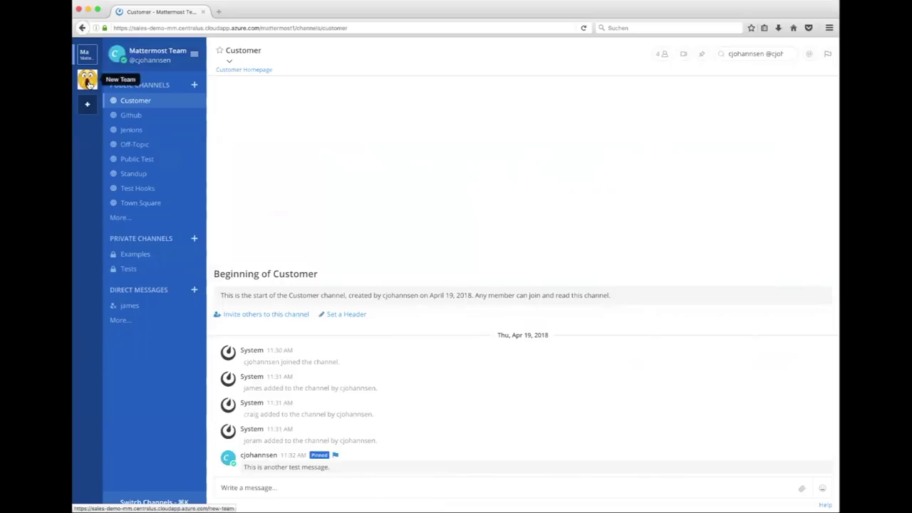
left_click(194, 55)
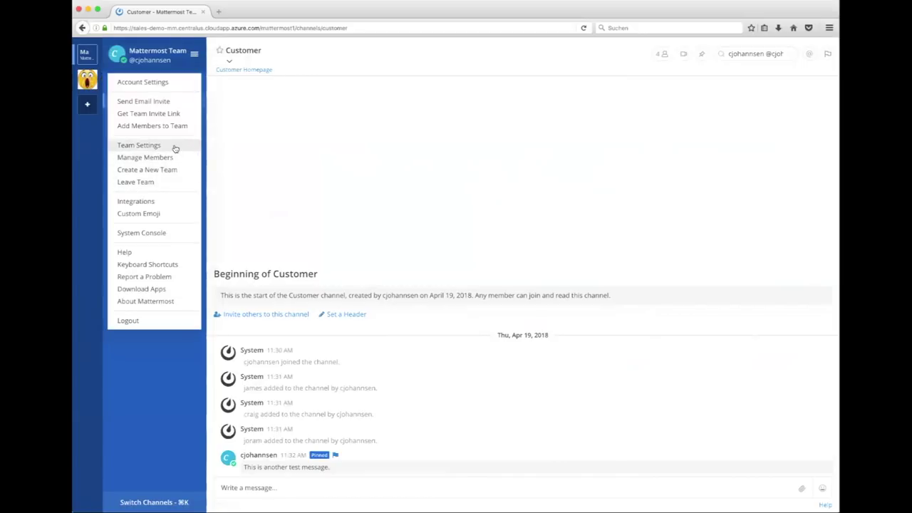
left_click(140, 146)
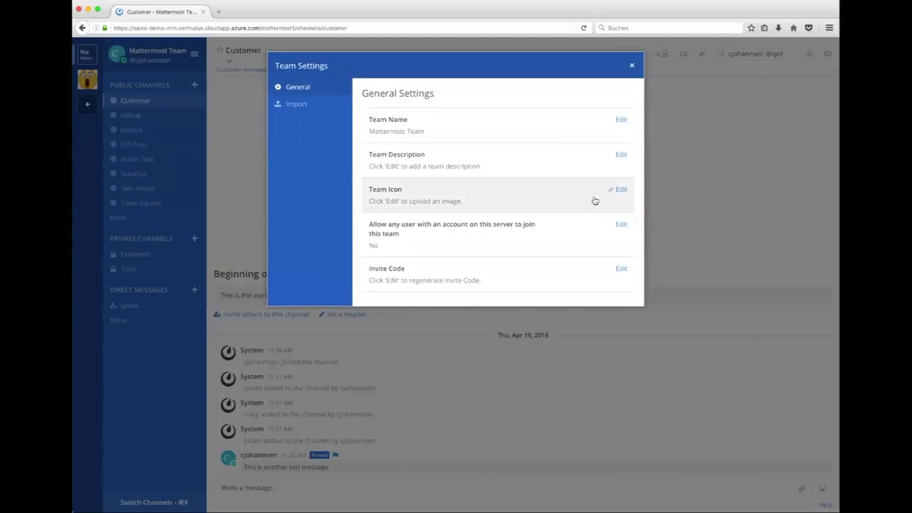
left_click(620, 189)
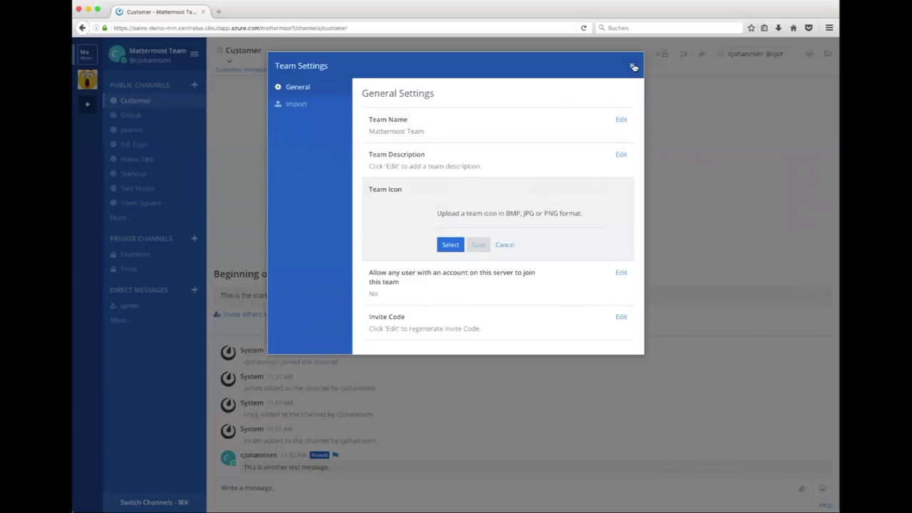
left_click(634, 67)
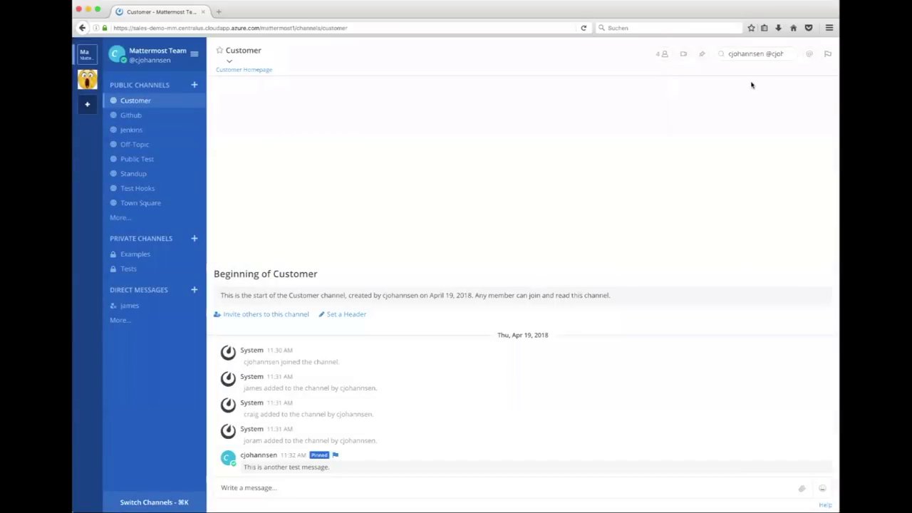